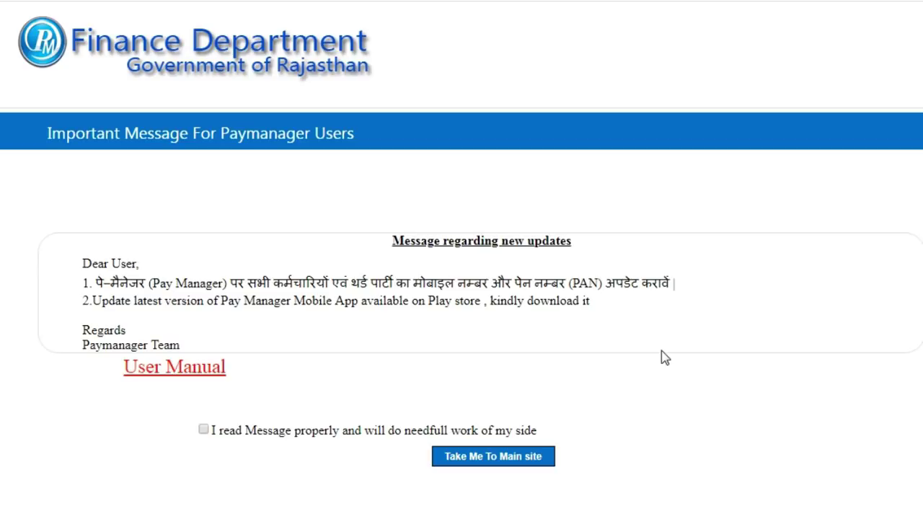
Acknowledge the updates message to enter the main site, and open the Cooperative A/C Detail page of the deduction master
click(203, 430)
click(479, 459)
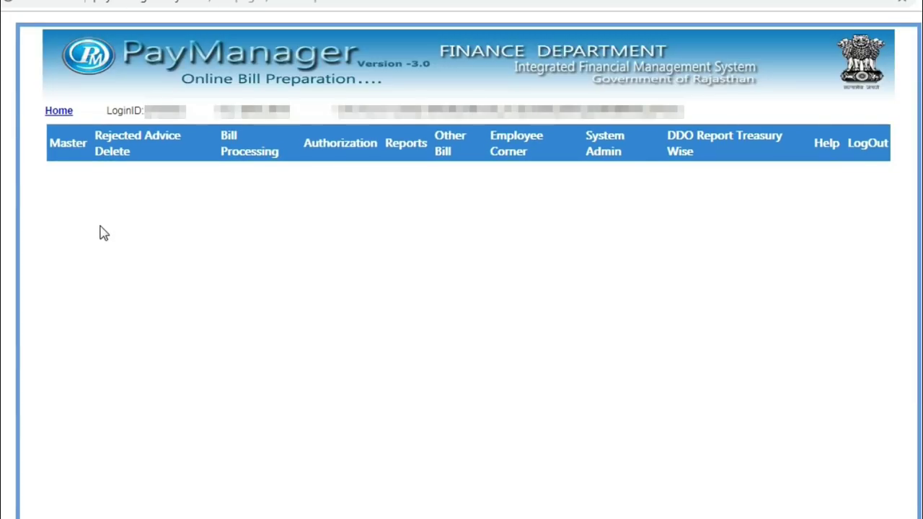
mouse_move(65, 145)
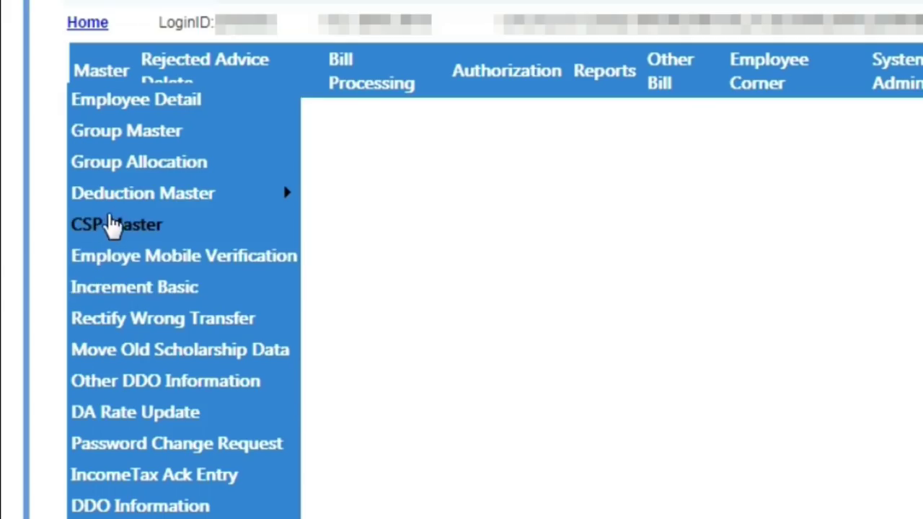
mouse_move(99, 229)
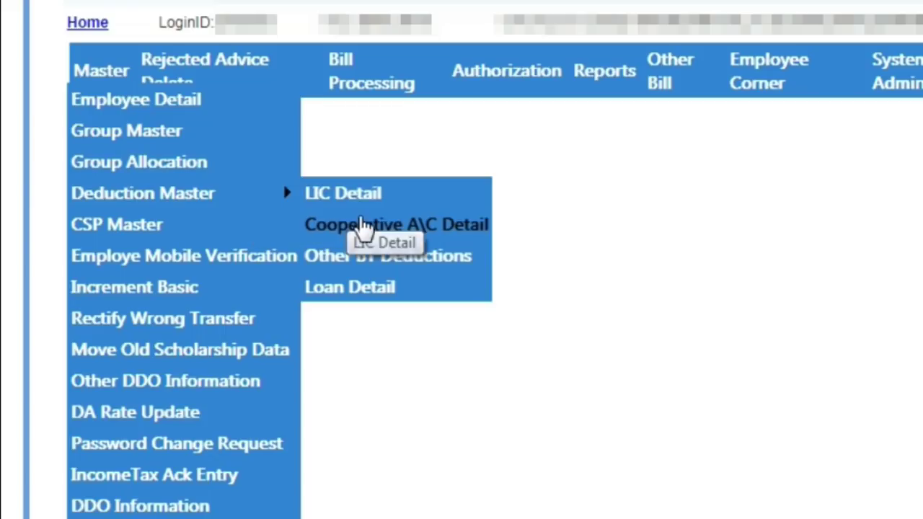
click(391, 227)
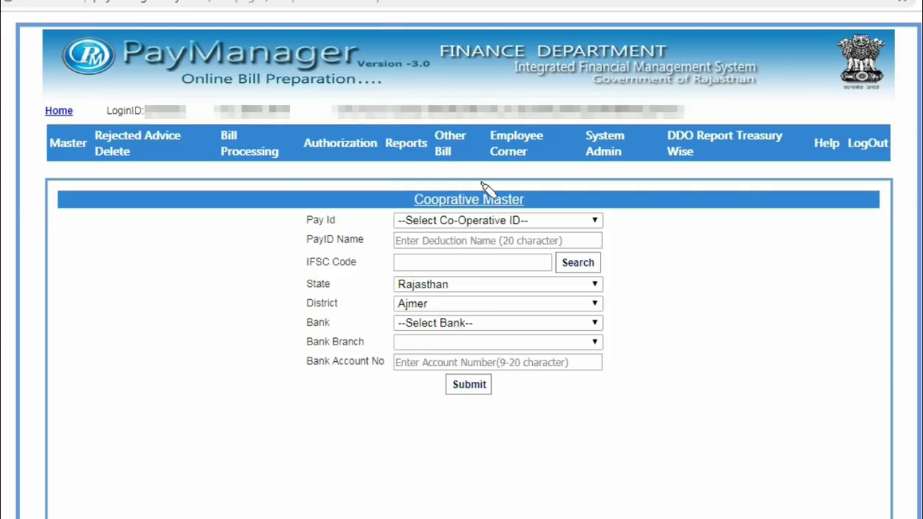
mouse_move(511, 181)
mouse_down()
mouse_move(393, 200)
mouse_move(549, 210)
mouse_move(502, 194)
mouse_up()
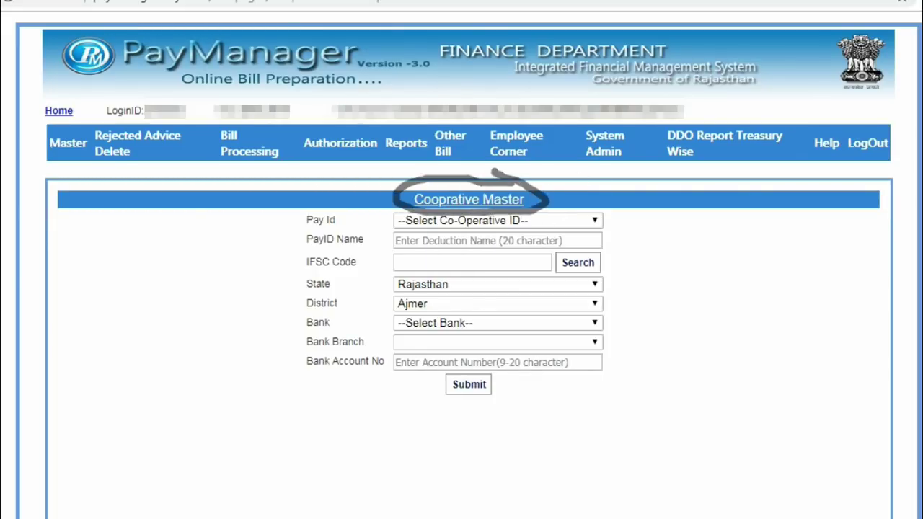
Select Cooperative as the Pay Id for the HITKARI NIDHI record and set the IFSC code to SBIN0031347
click(497, 220)
click(483, 251)
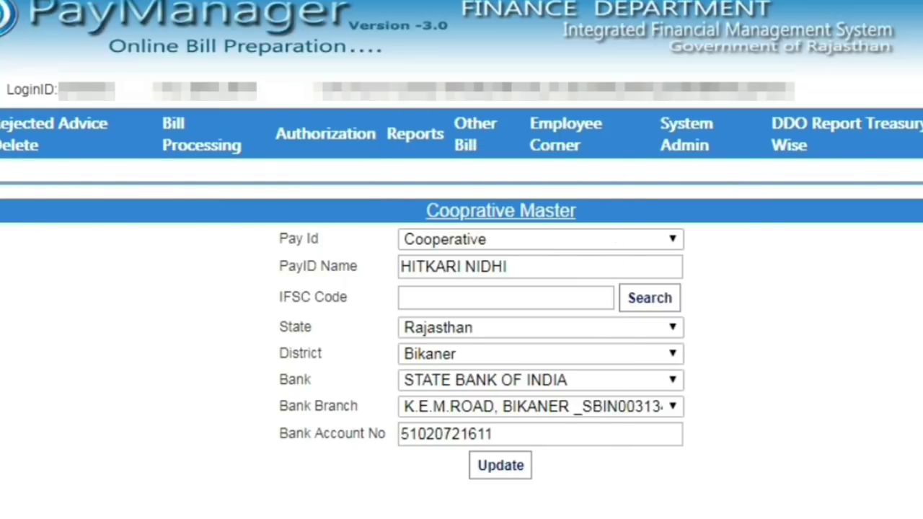
mouse_move(534, 259)
mouse_down()
mouse_move(514, 256)
mouse_move(444, 307)
mouse_move(537, 268)
mouse_move(528, 242)
mouse_up()
click(427, 299)
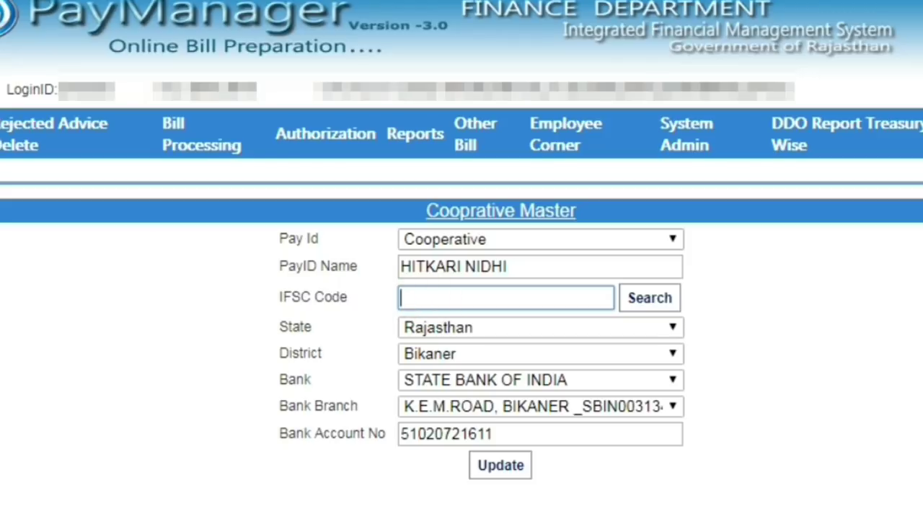
text(SBIN0031347)
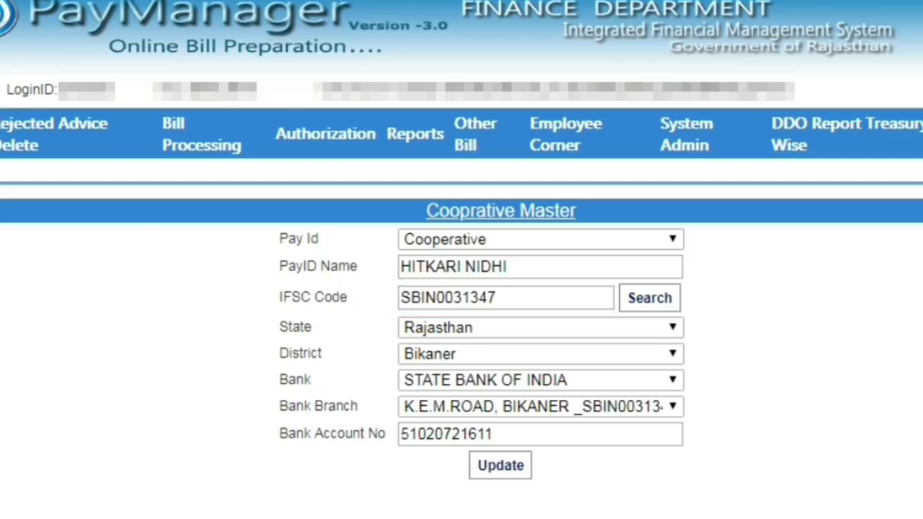
mouse_move(515, 277)
mouse_down()
mouse_move(390, 294)
mouse_move(439, 323)
mouse_move(500, 315)
mouse_move(497, 282)
mouse_up()
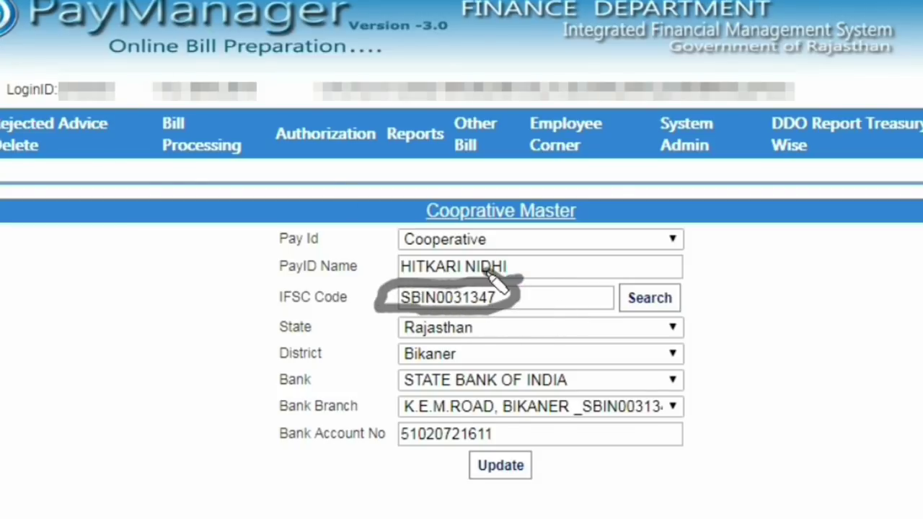
drag(511, 334, 588, 307)
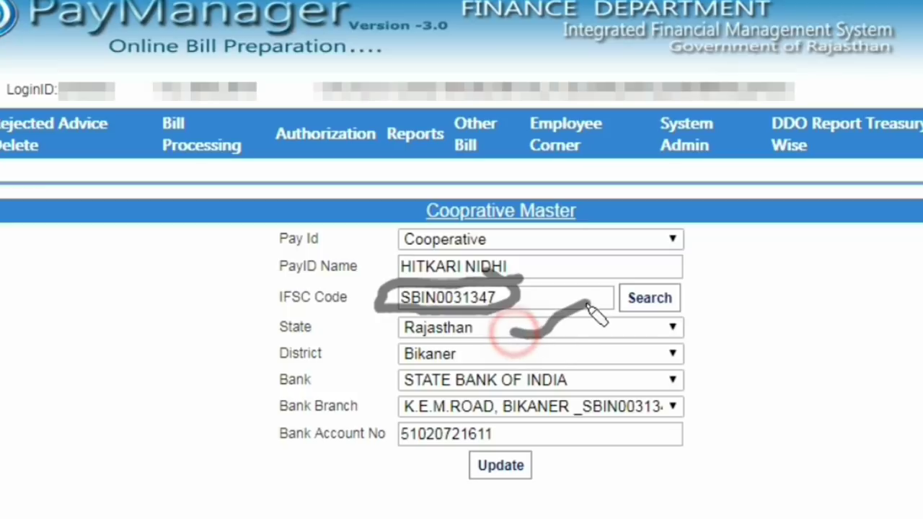
drag(505, 357, 561, 336)
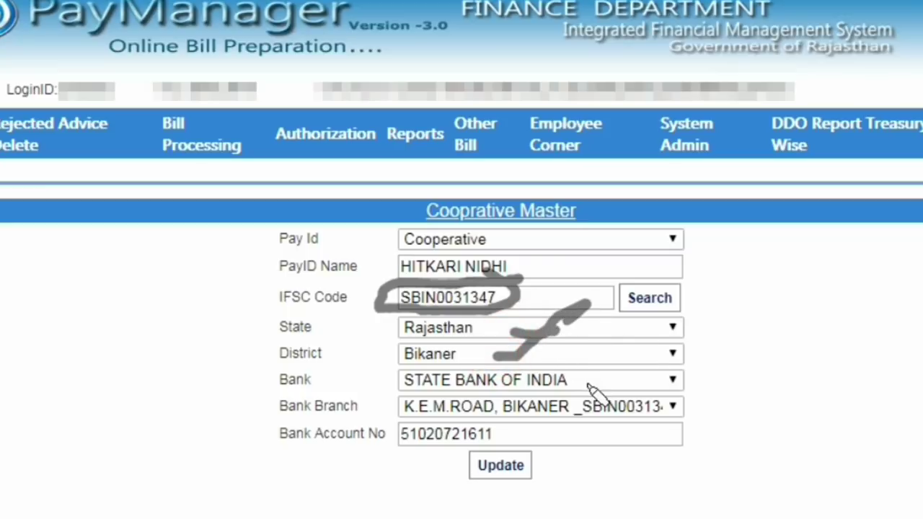
drag(587, 387, 678, 331)
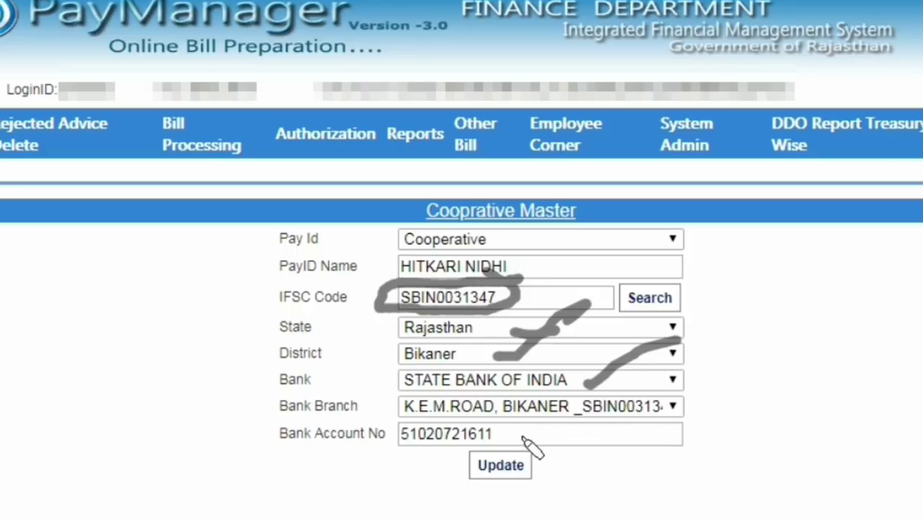
drag(523, 438, 612, 431)
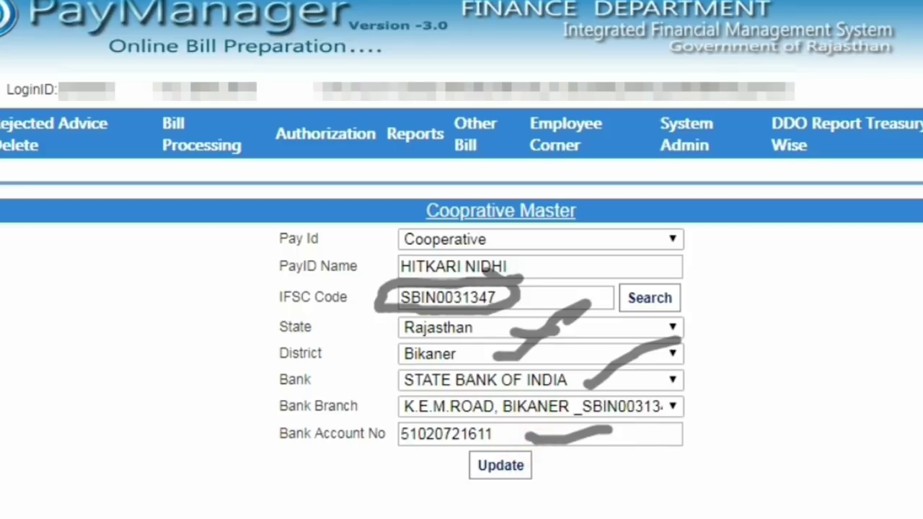
key(Escape)
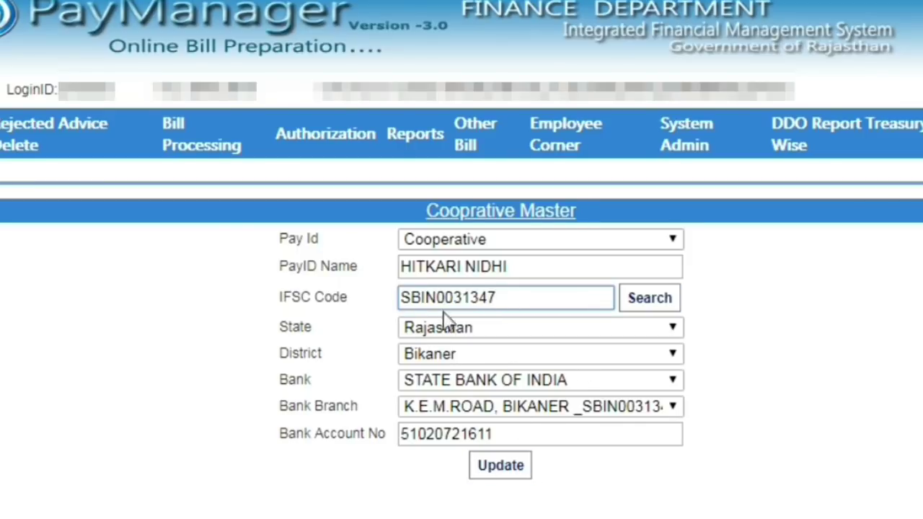
Save the update to the HITKARI NIDHI cooperative record and dismiss the resulting message
click(500, 468)
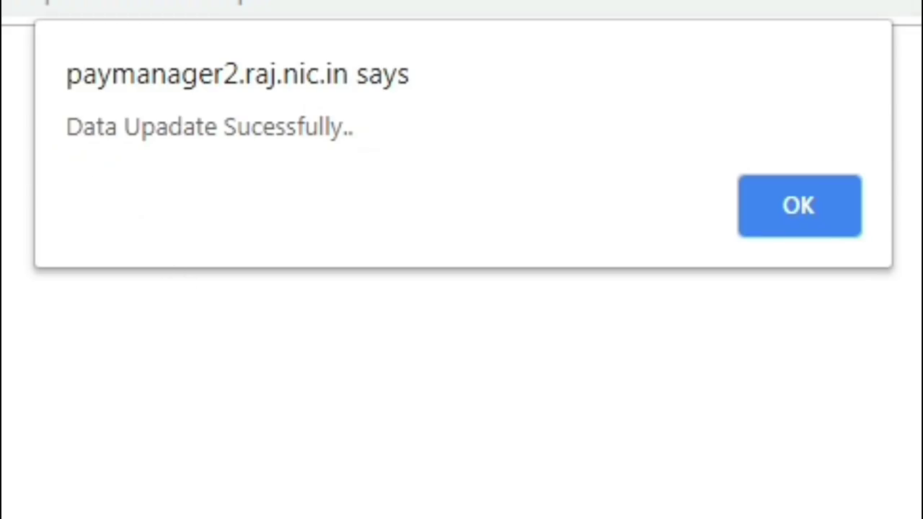
mouse_move(21, 159)
mouse_down()
mouse_move(86, 182)
mouse_move(426, 83)
mouse_move(81, 33)
mouse_up()
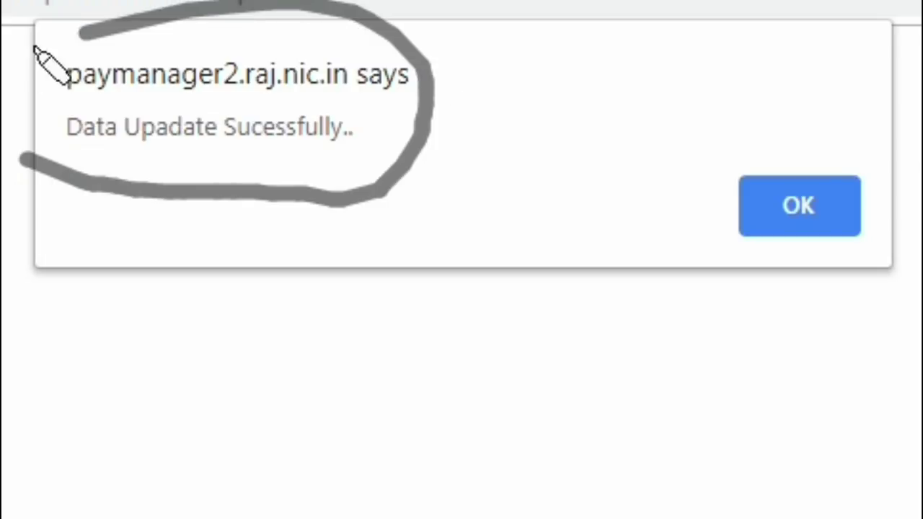
drag(50, 69, 175, 233)
key(Return)
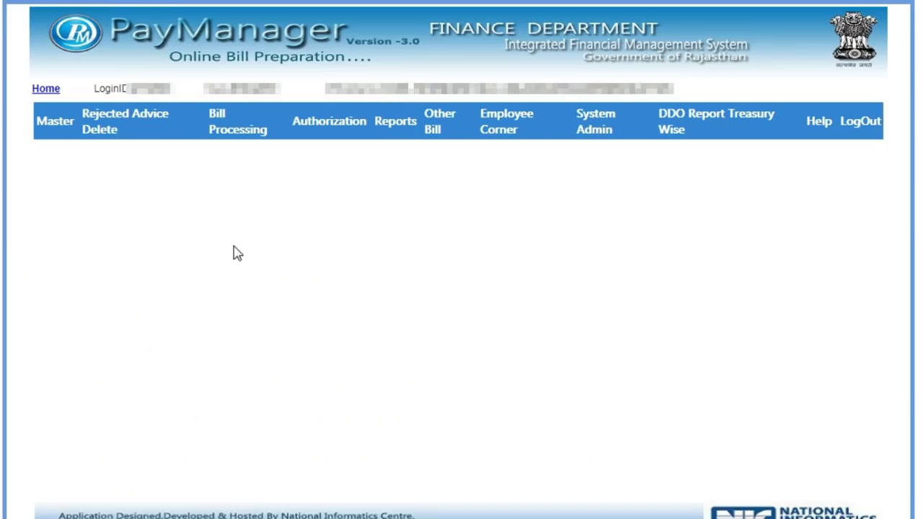
Open the Employee Detail page and load the chosen employee's record from the Employee List
mouse_move(55, 123)
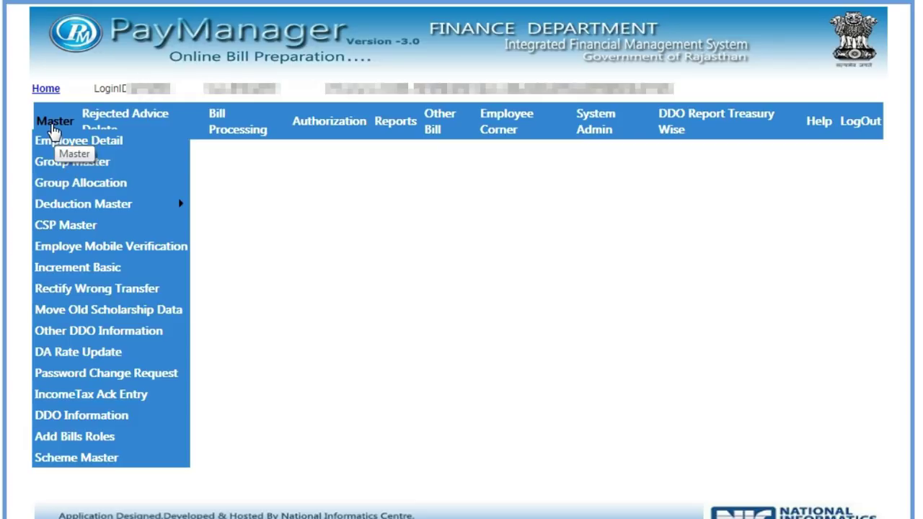
click(80, 142)
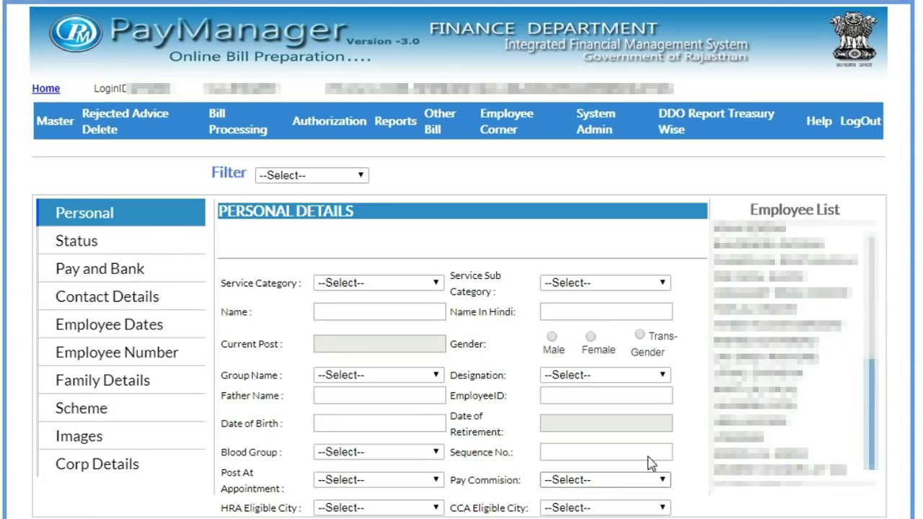
click(765, 363)
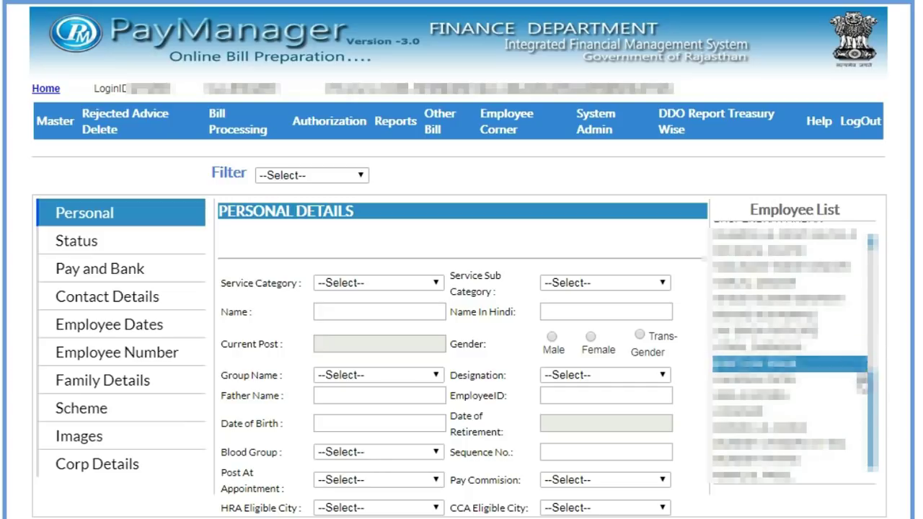
drag(870, 422, 865, 384)
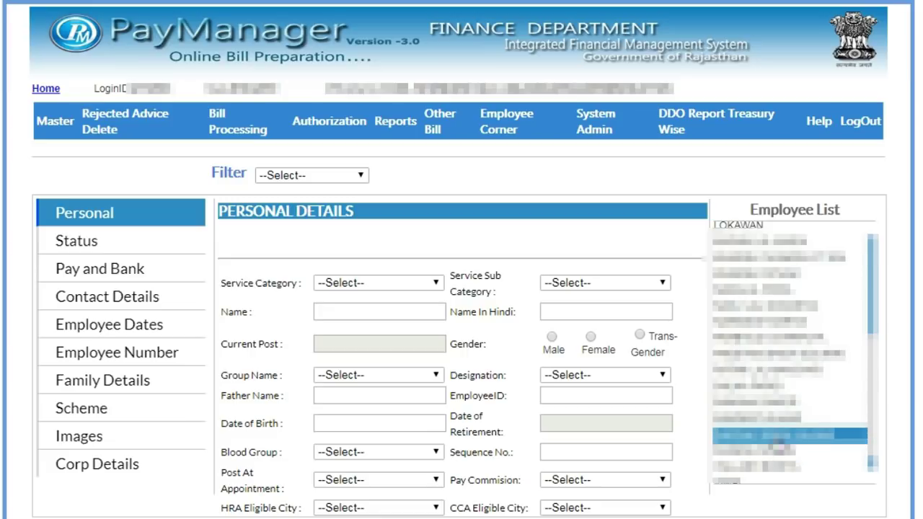
click(765, 422)
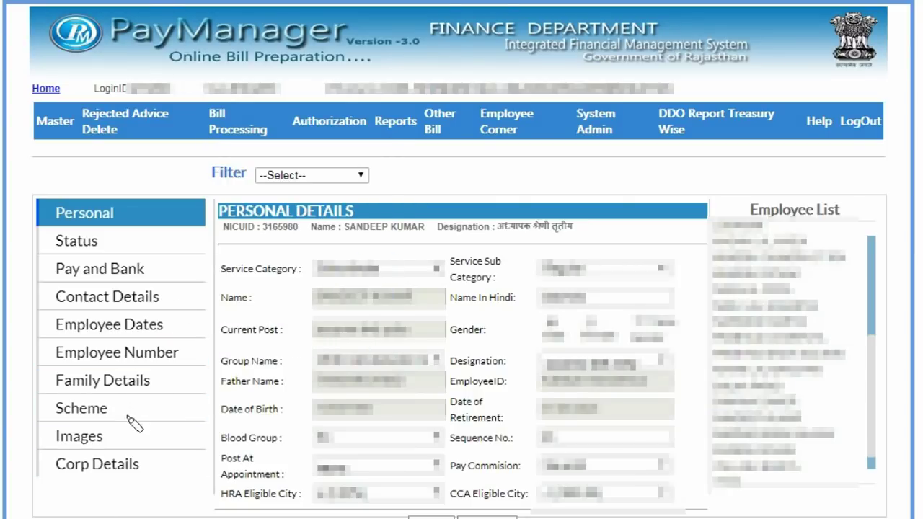
Try to add a HITKARI NIDHI entry with the cooperative account number in the employee's Corp Details
mouse_move(119, 446)
mouse_down()
mouse_move(13, 480)
mouse_move(170, 489)
mouse_move(113, 446)
mouse_up()
click(127, 466)
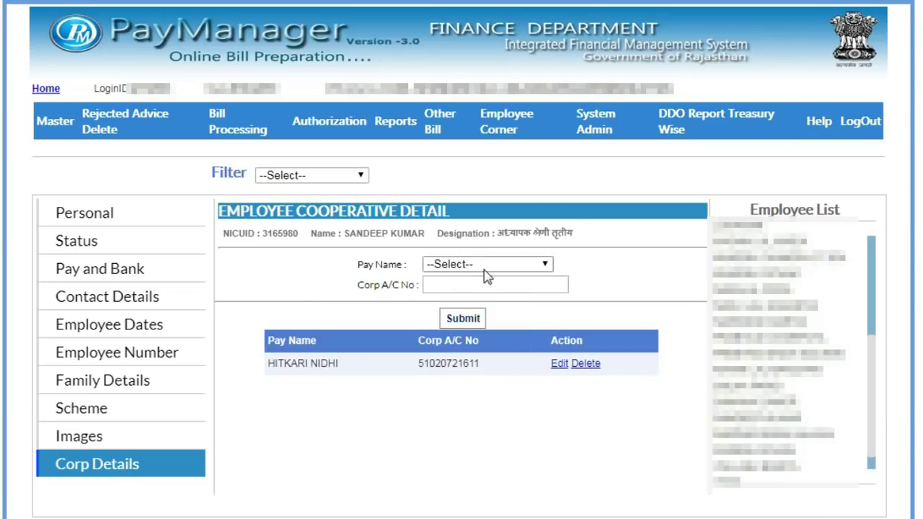
click(483, 264)
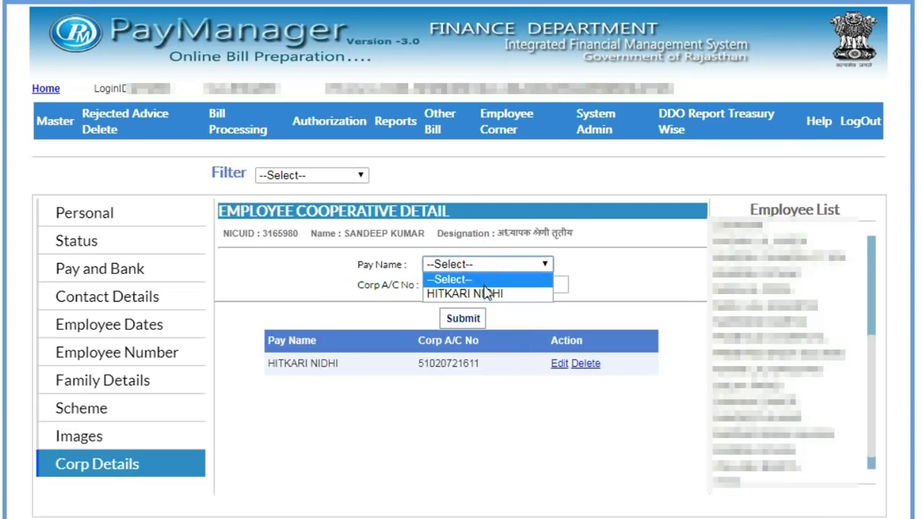
click(487, 294)
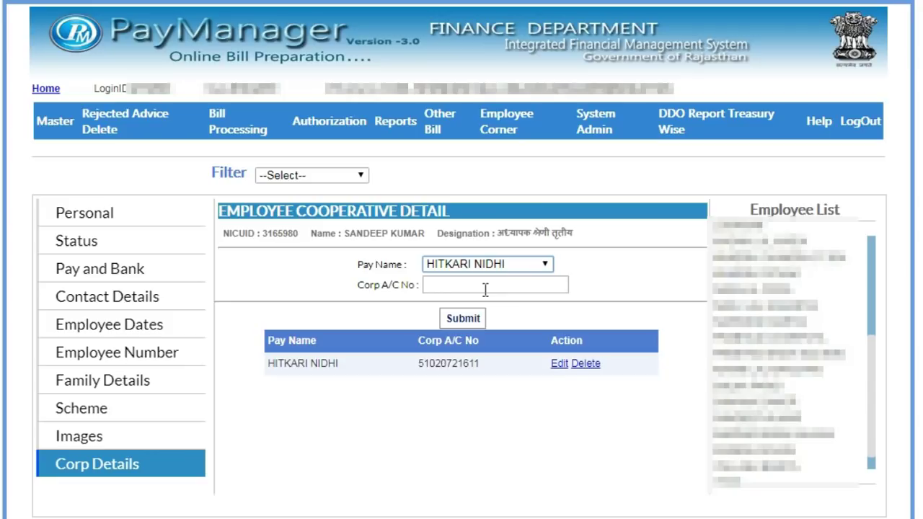
click(485, 286)
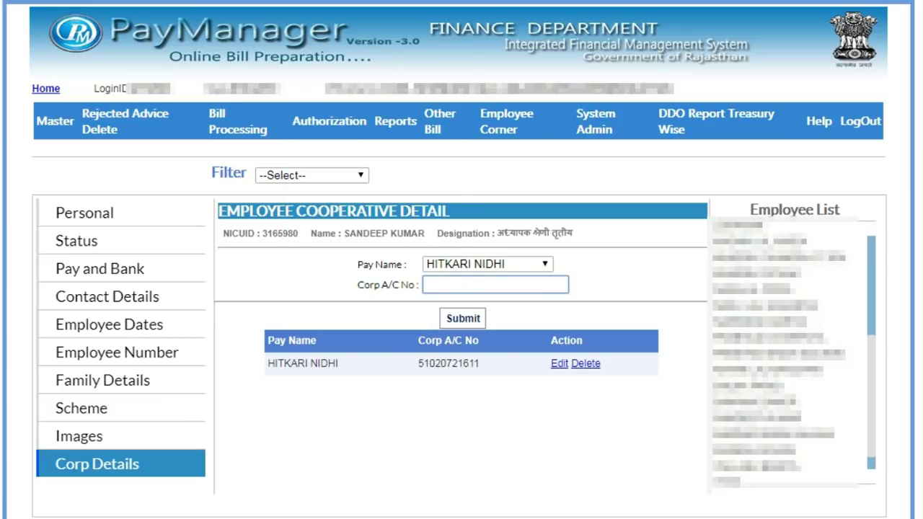
key(ctrl+v)
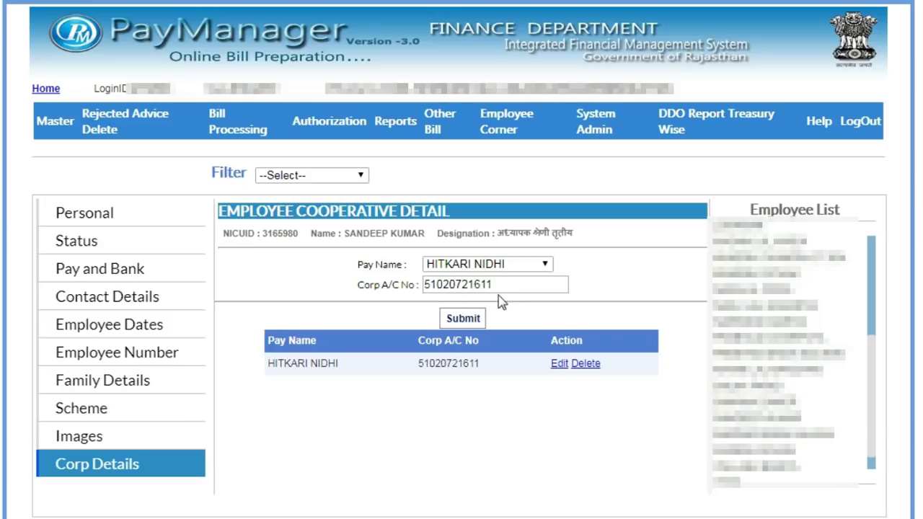
click(463, 320)
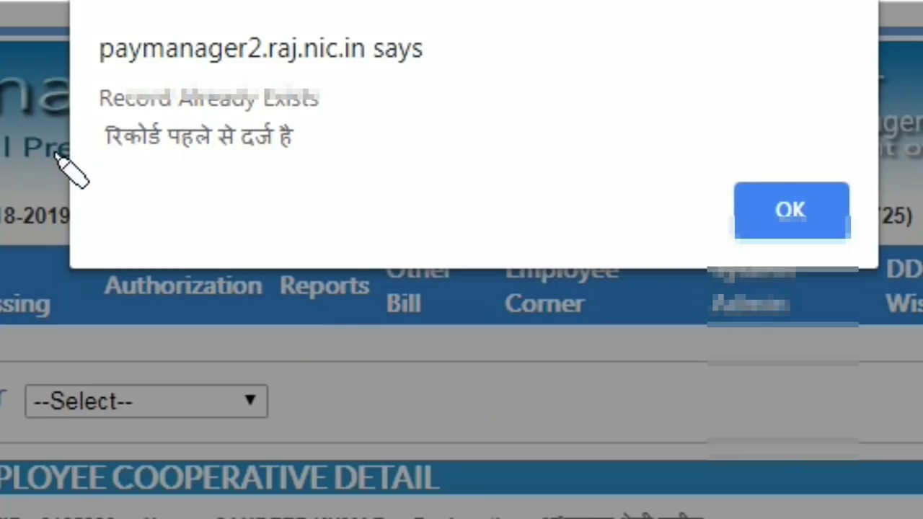
mouse_move(73, 168)
mouse_down()
mouse_move(320, 181)
mouse_move(352, 121)
mouse_up()
click(267, 83)
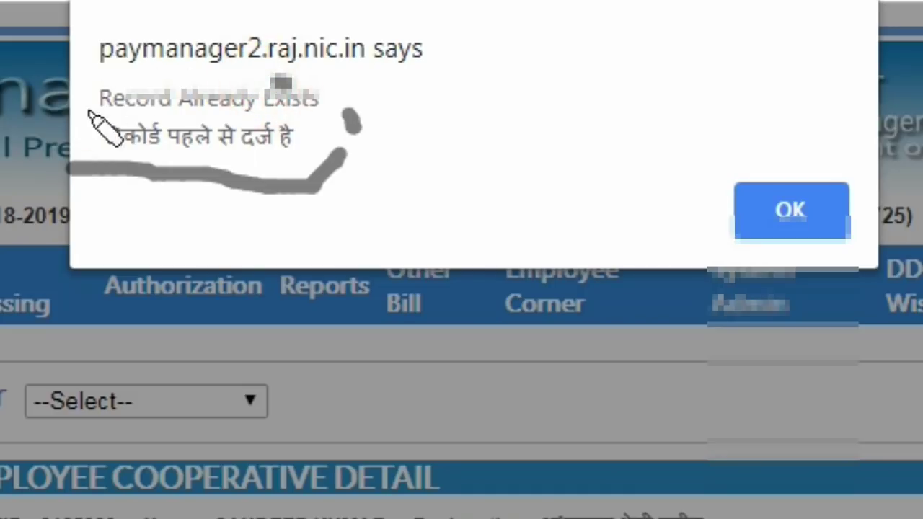
drag(90, 130, 90, 150)
drag(88, 91, 191, 57)
click(310, 193)
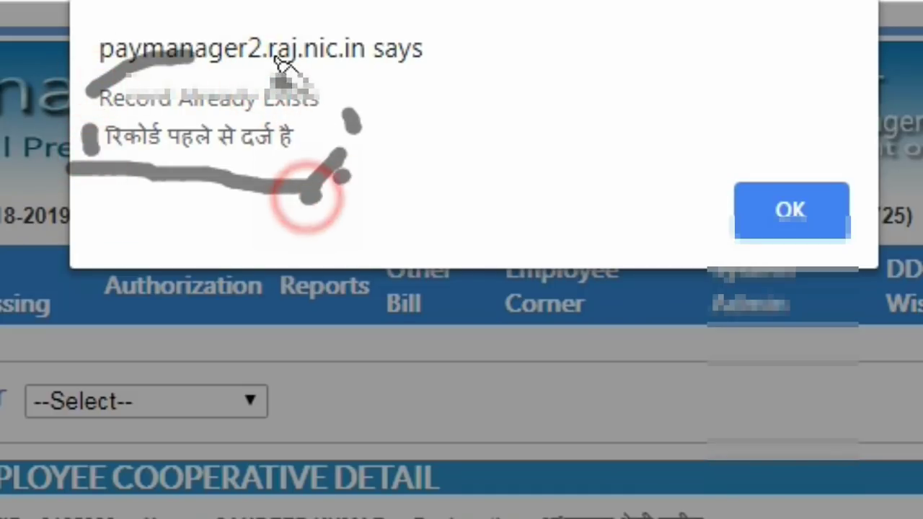
drag(268, 65, 339, 78)
drag(335, 176, 365, 184)
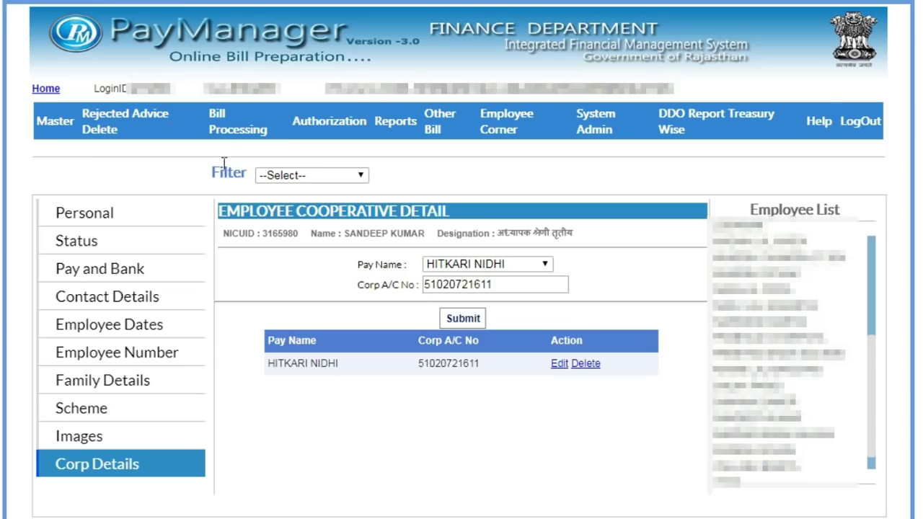
Open the Employee Pay Details page for salary preparation
mouse_move(217, 130)
mouse_move(234, 170)
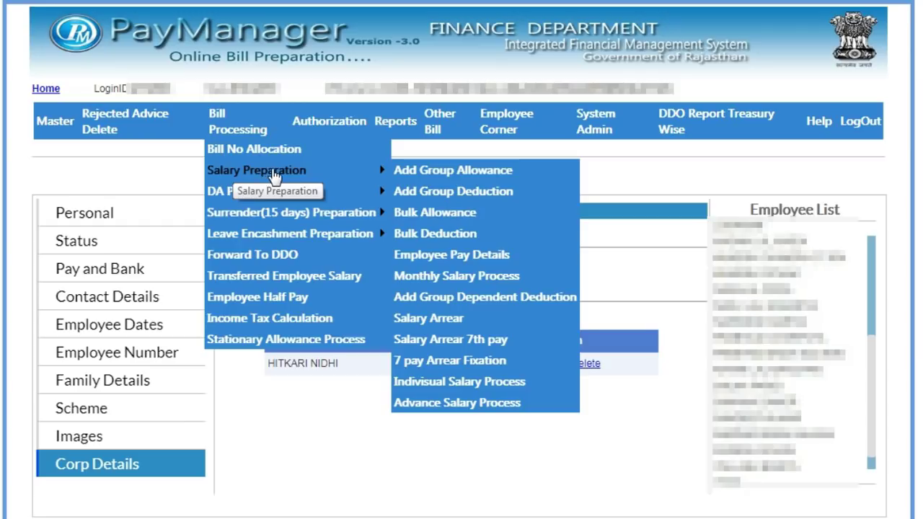
mouse_move(361, 191)
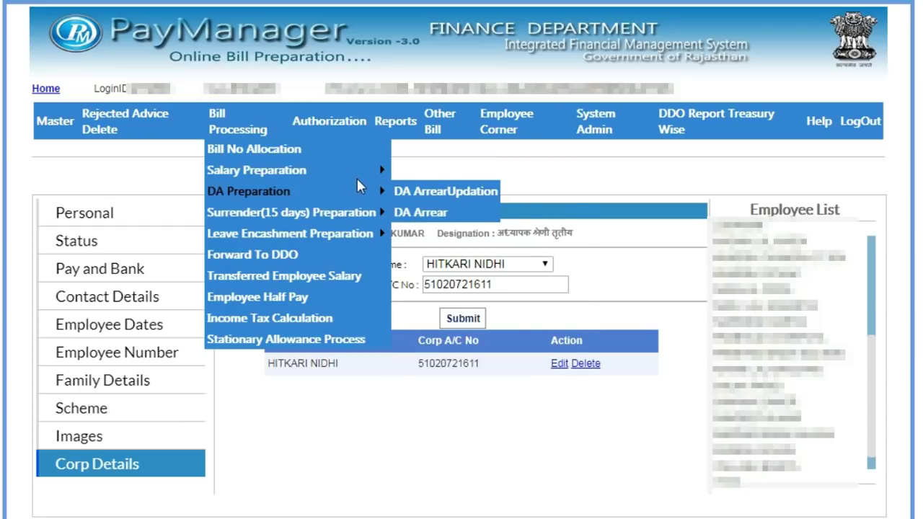
mouse_move(350, 173)
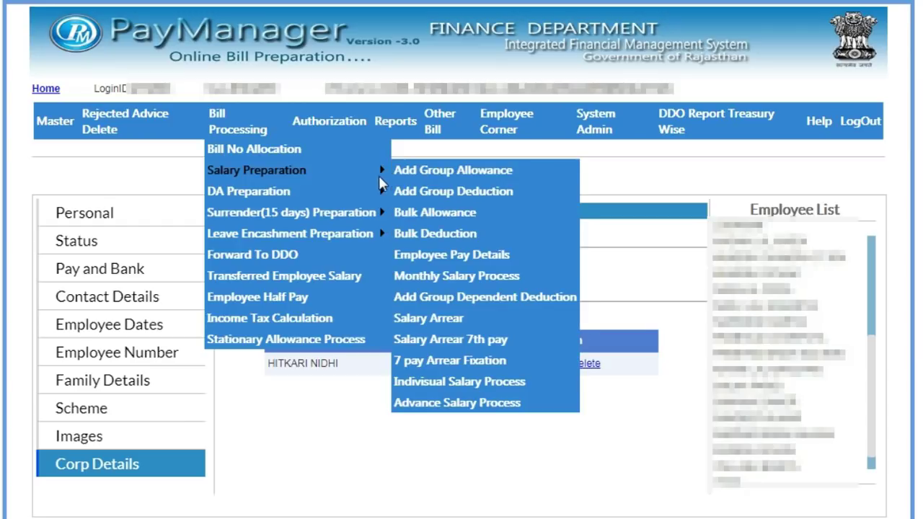
click(477, 258)
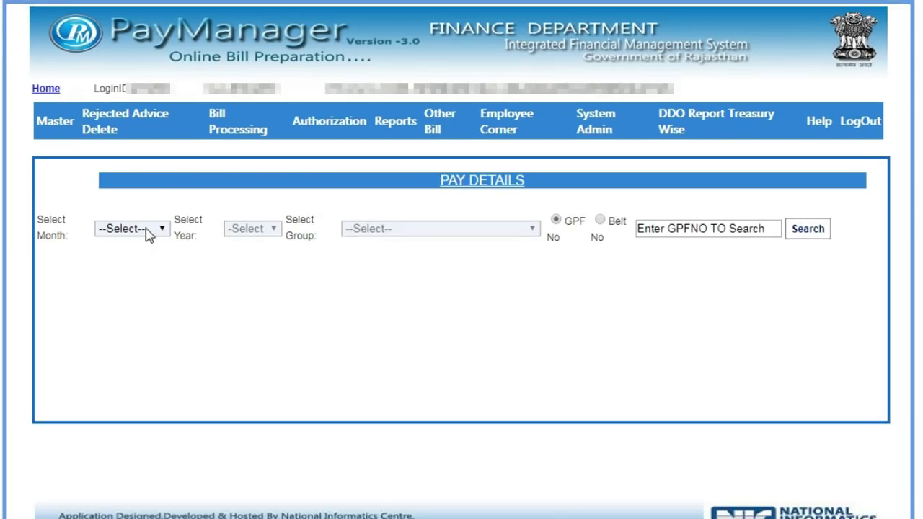
Load the chosen employee's pay details for December 2018 from the group PEEO KHUNDANI HALA 111 02 00
click(148, 233)
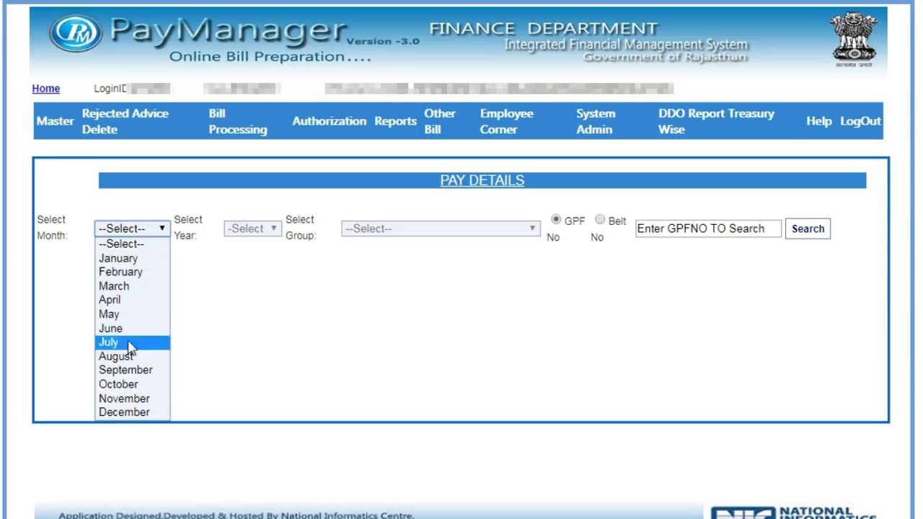
click(122, 412)
click(253, 230)
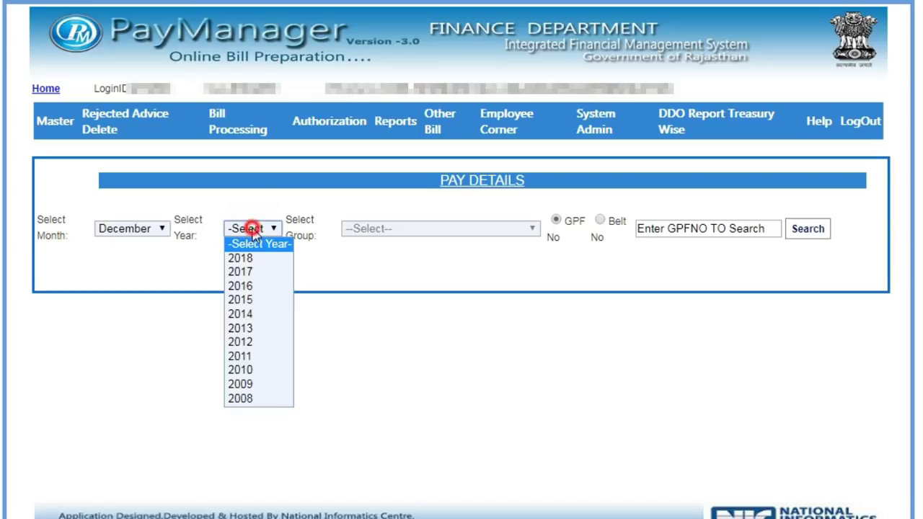
click(256, 259)
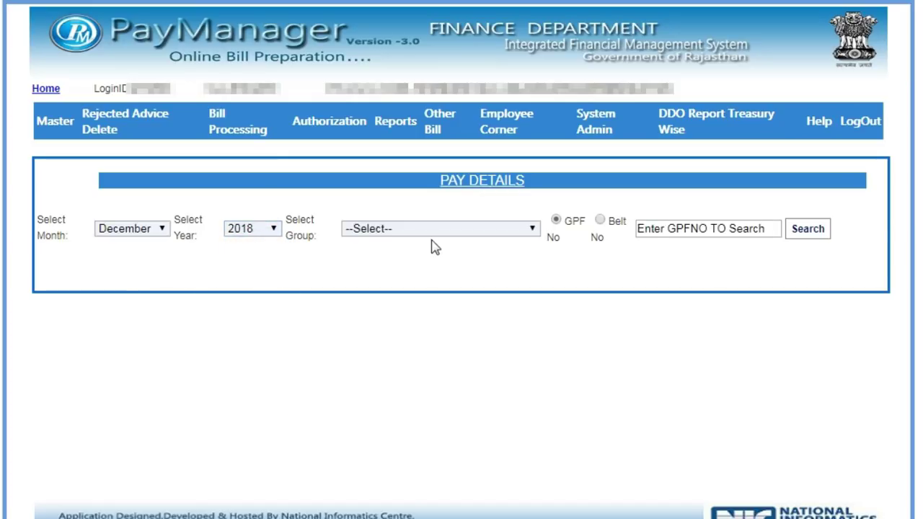
click(428, 231)
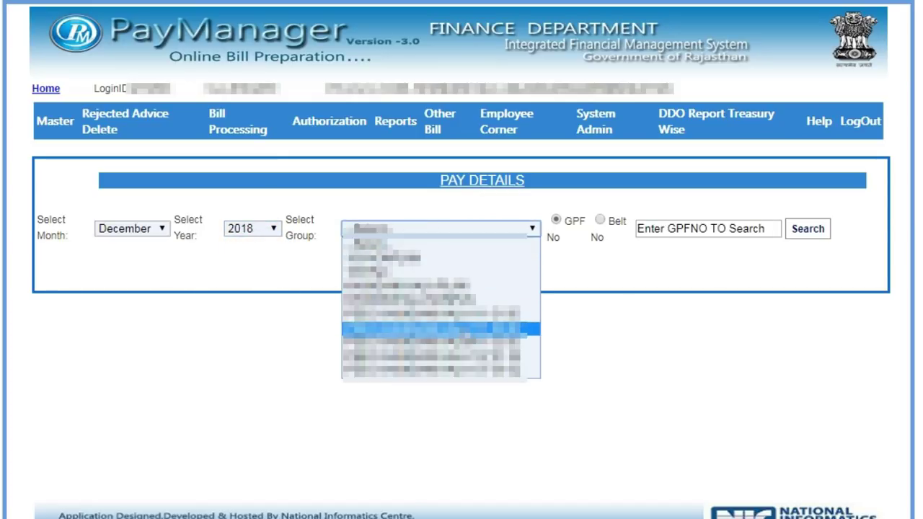
click(465, 330)
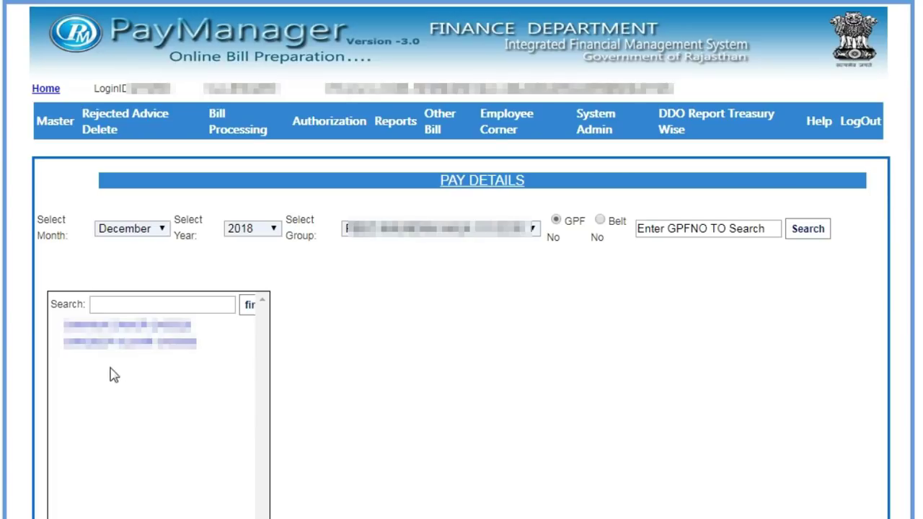
click(100, 344)
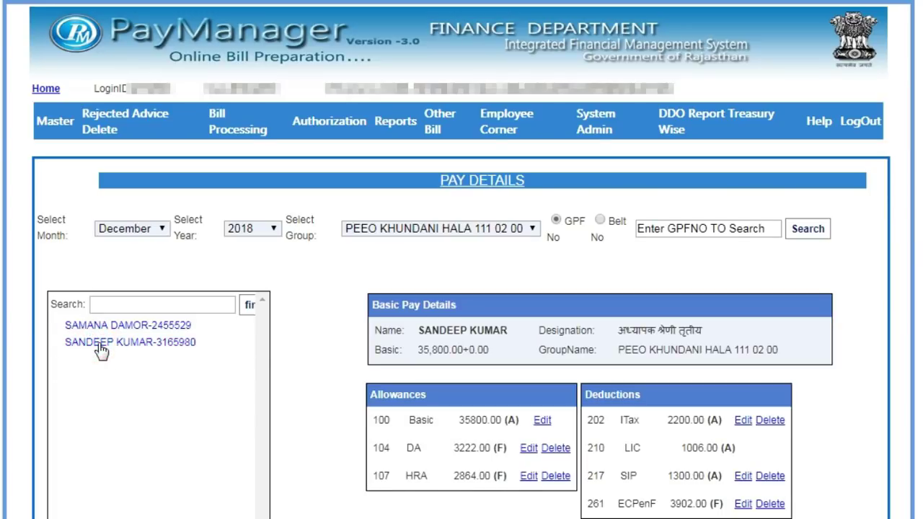
Start a new deduction for the employee, choosing HITKARI NIDHI(301) with the type Amount
scroll(303, 412, down, 2)
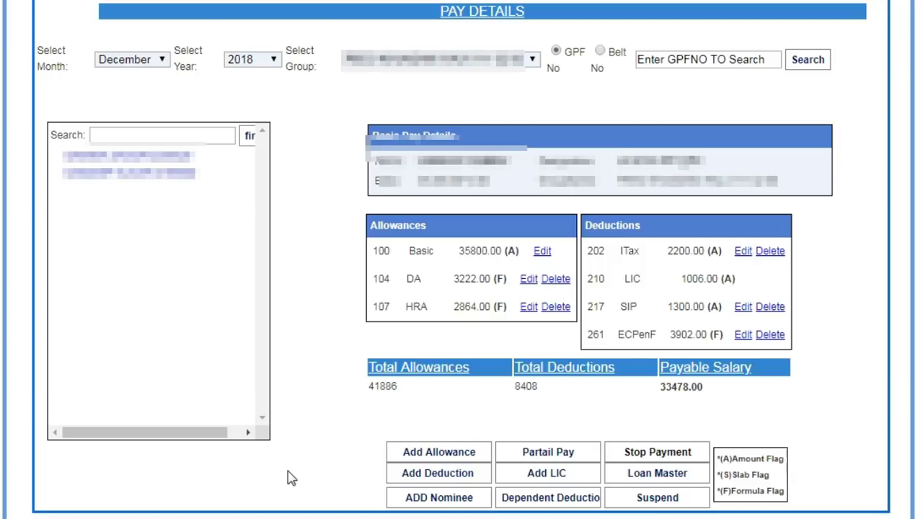
click(443, 482)
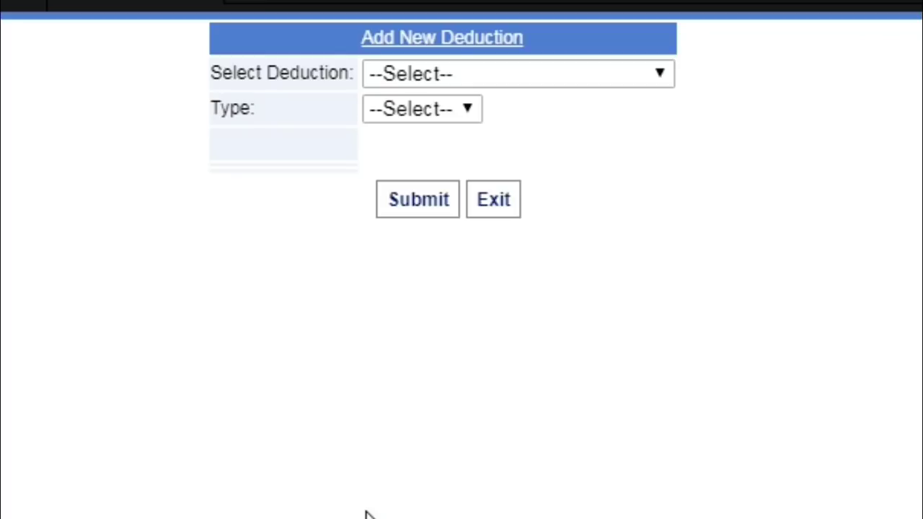
click(505, 80)
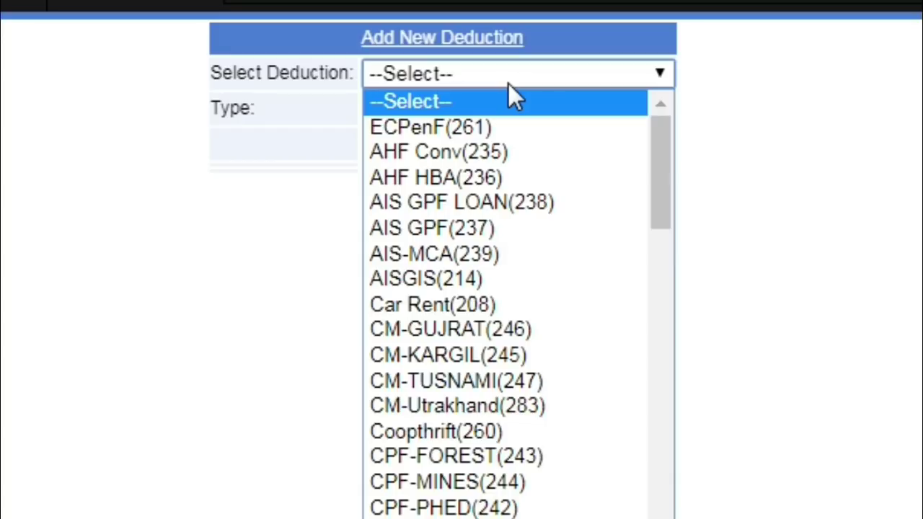
key(h)
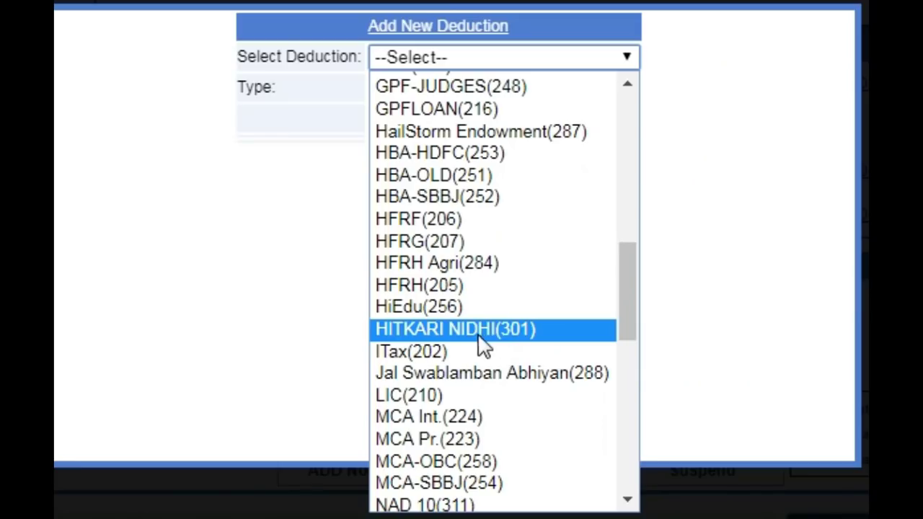
click(500, 332)
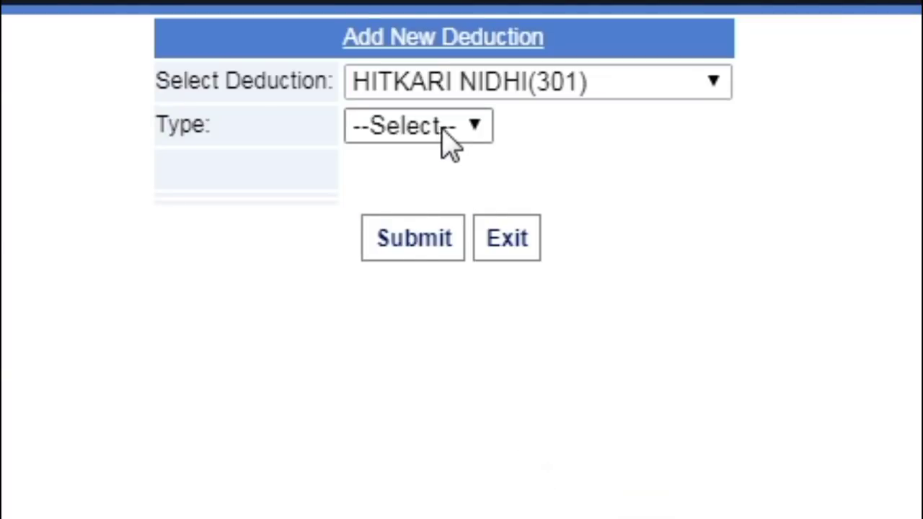
click(442, 131)
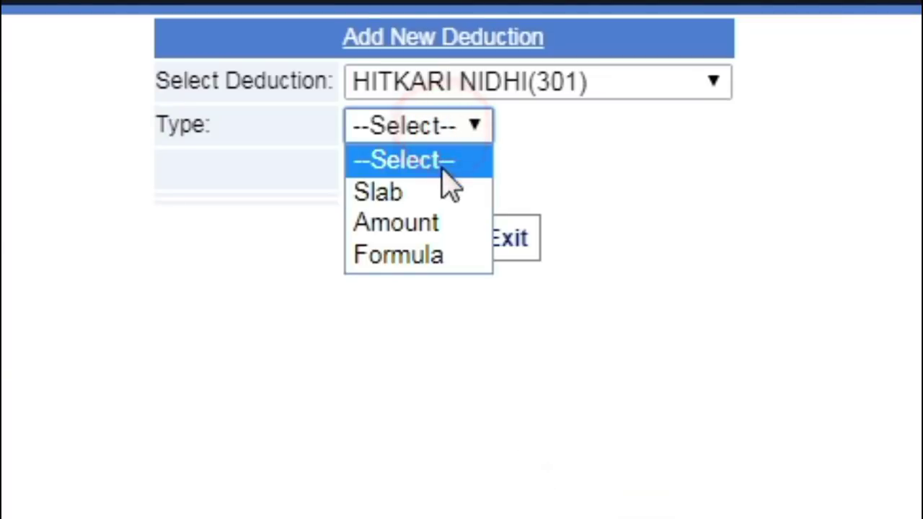
click(430, 230)
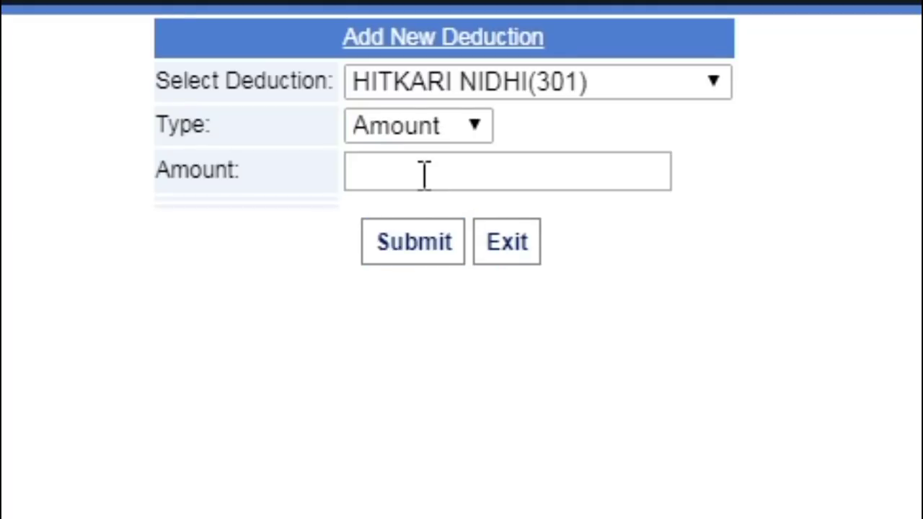
Set the deduction amount to 250, submit it and dismiss the resulting message
click(423, 174)
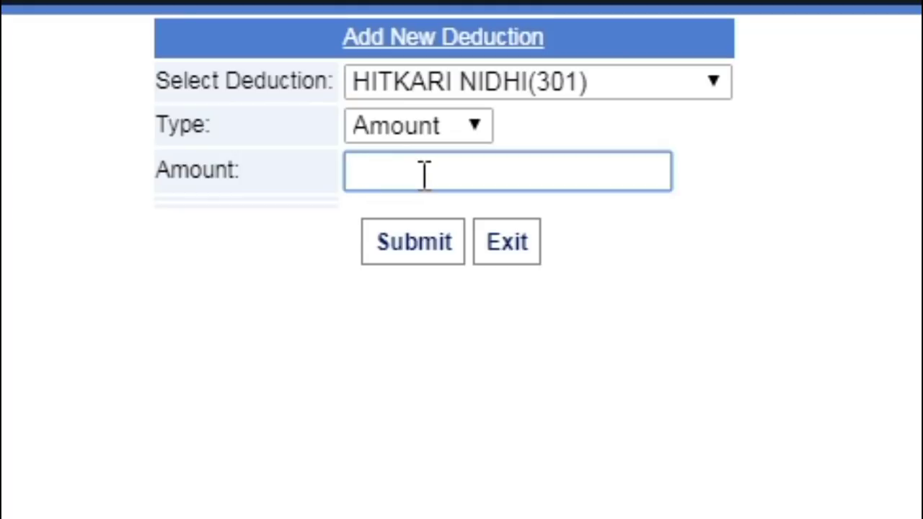
text(250)
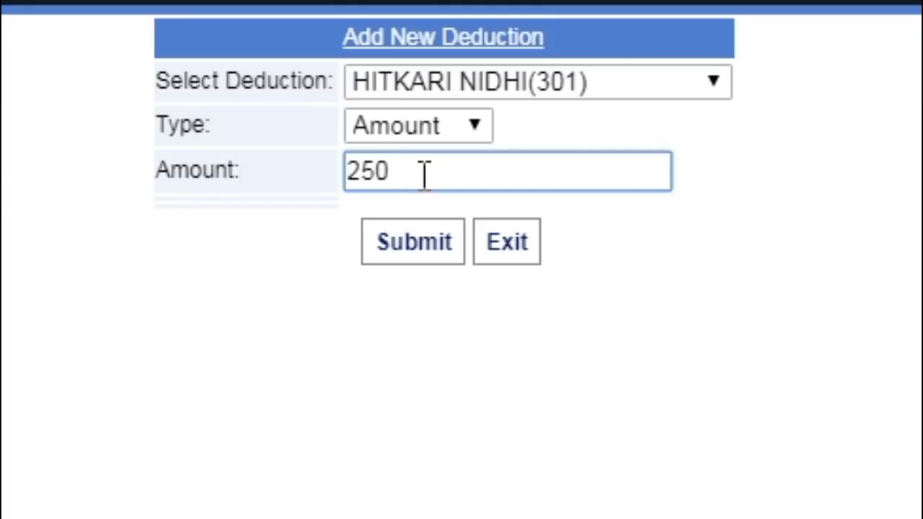
click(418, 249)
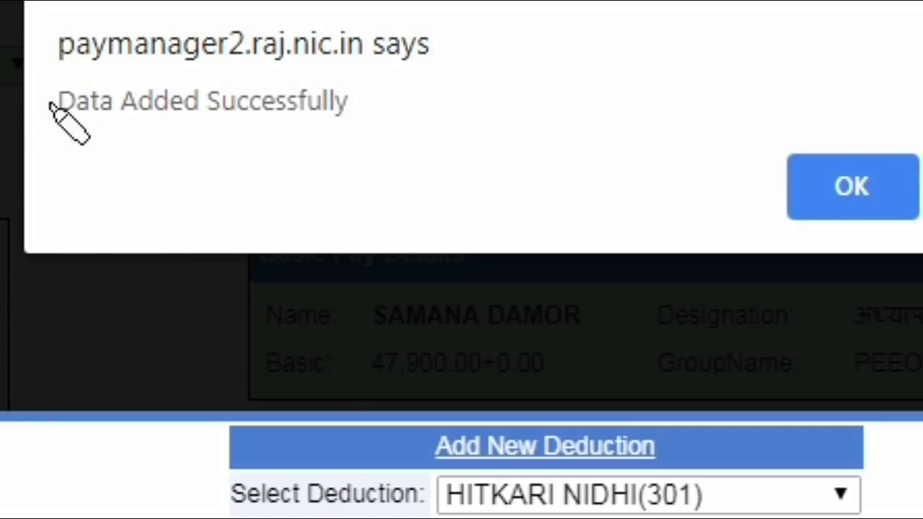
mouse_move(41, 151)
mouse_down()
mouse_move(467, 180)
mouse_move(11, 24)
mouse_move(108, 146)
mouse_up()
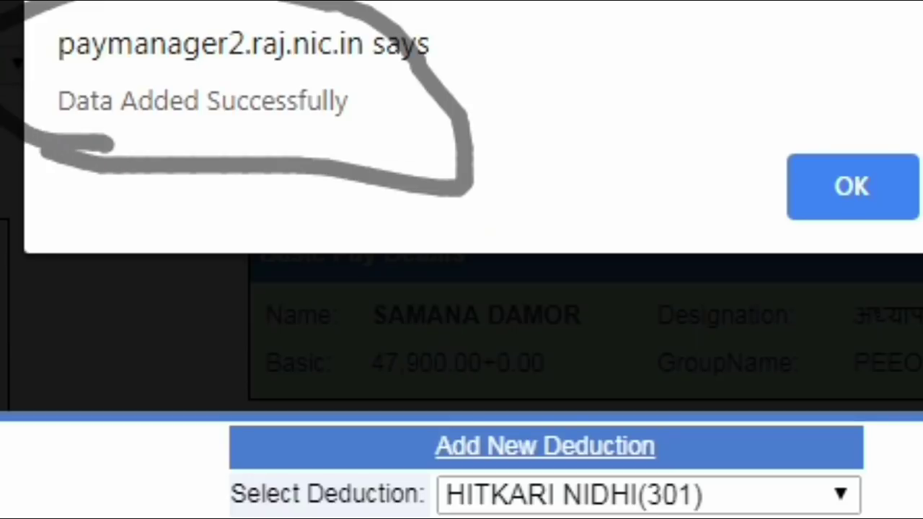
key(Escape)
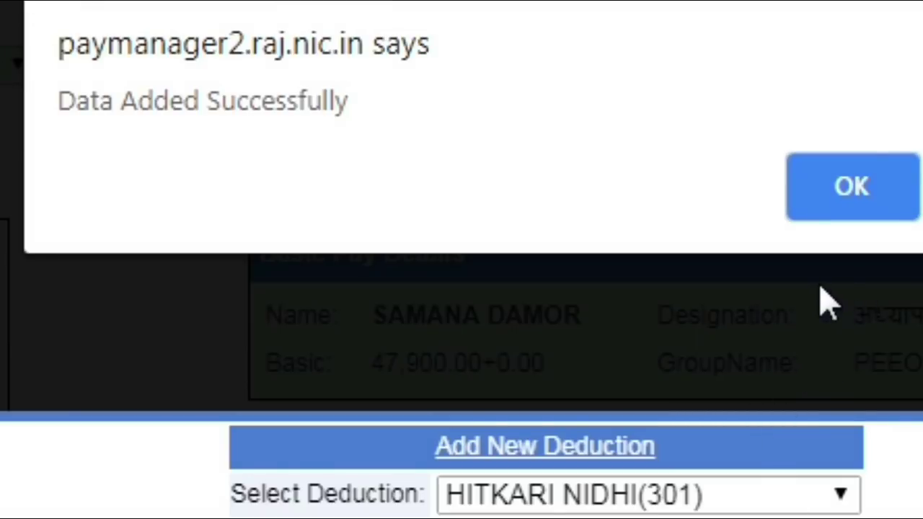
click(853, 194)
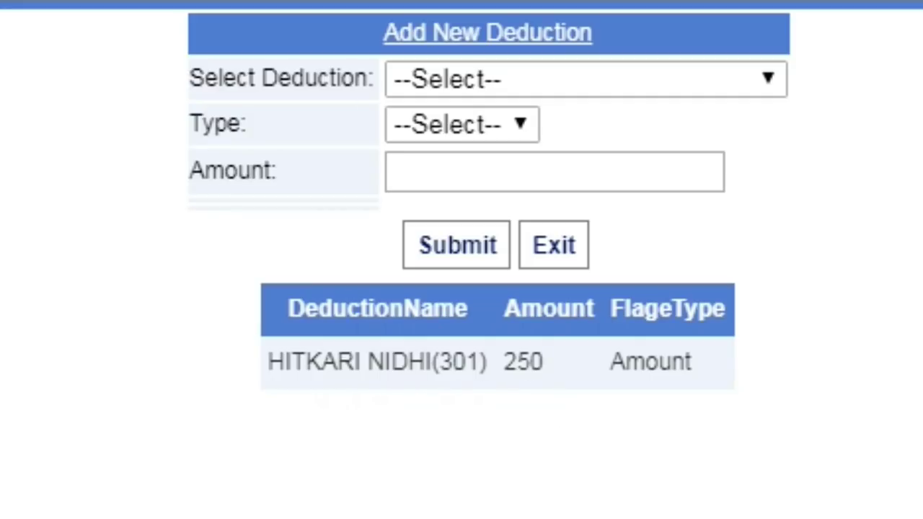
mouse_move(328, 410)
mouse_down()
mouse_move(552, 412)
mouse_move(538, 208)
mouse_move(222, 328)
mouse_move(467, 441)
mouse_up()
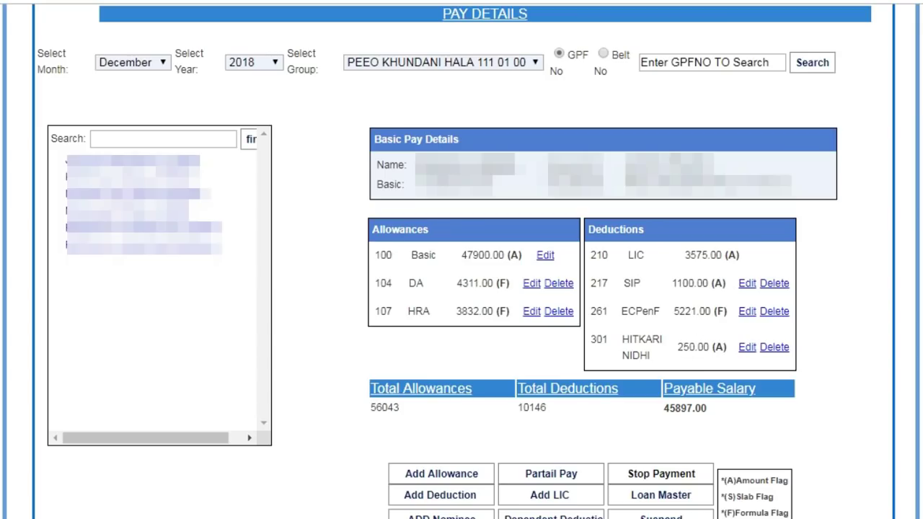
mouse_move(686, 324)
mouse_down()
mouse_move(643, 323)
mouse_move(585, 368)
mouse_up()
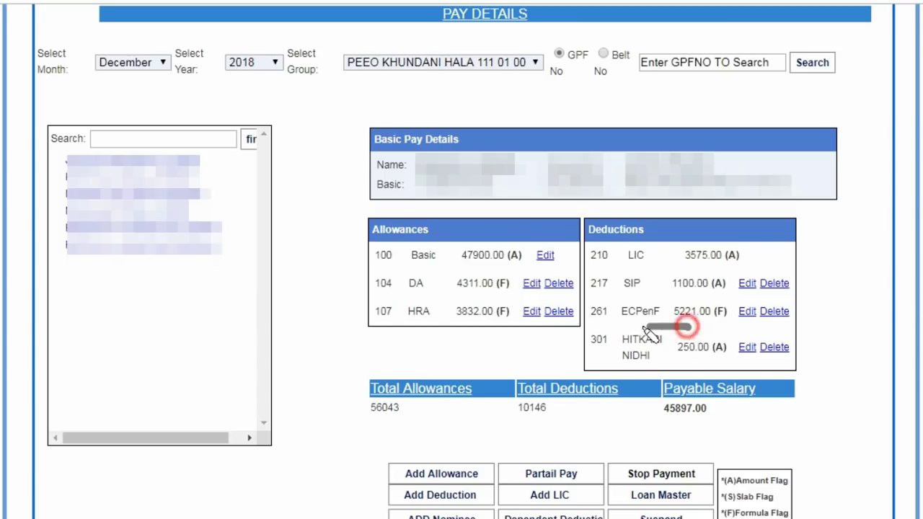
mouse_move(433, 239)
mouse_down()
mouse_move(663, 248)
mouse_move(779, 212)
mouse_move(601, 173)
mouse_move(528, 173)
mouse_up()
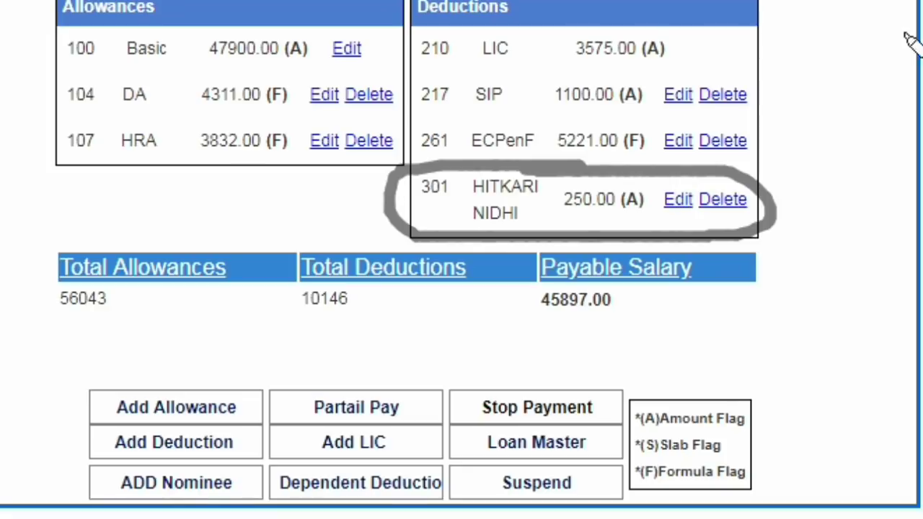
click(779, 100)
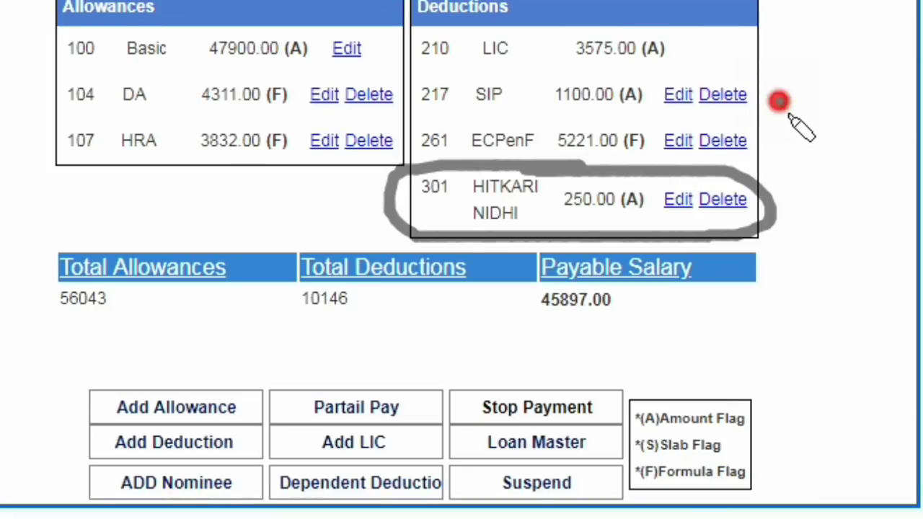
drag(842, 124, 922, 52)
drag(780, 102, 842, 123)
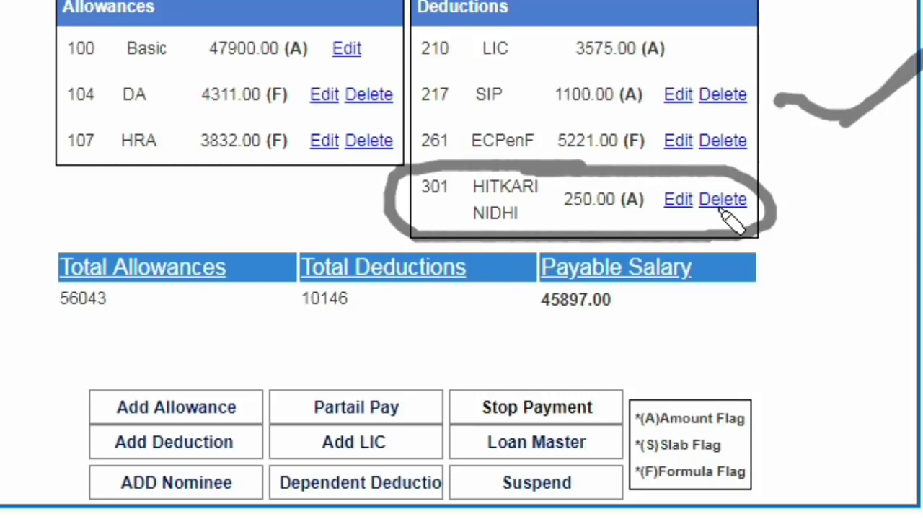
key(Escape)
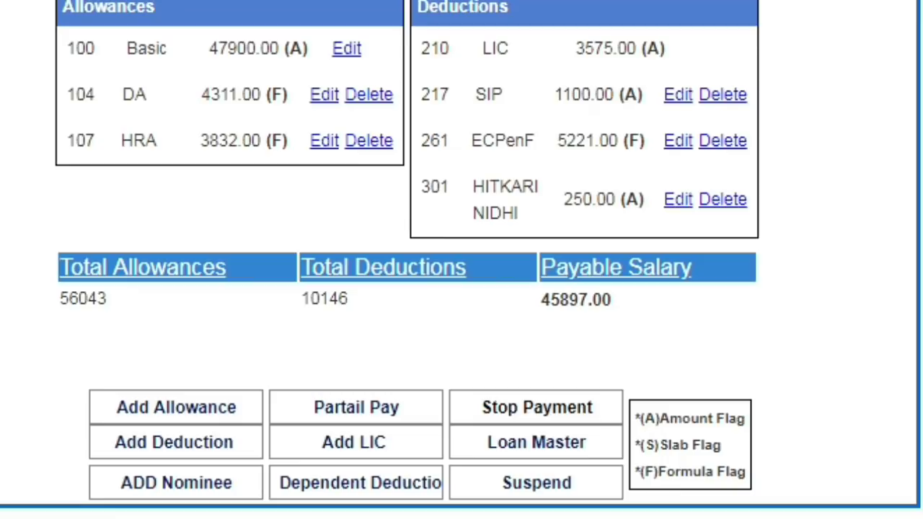